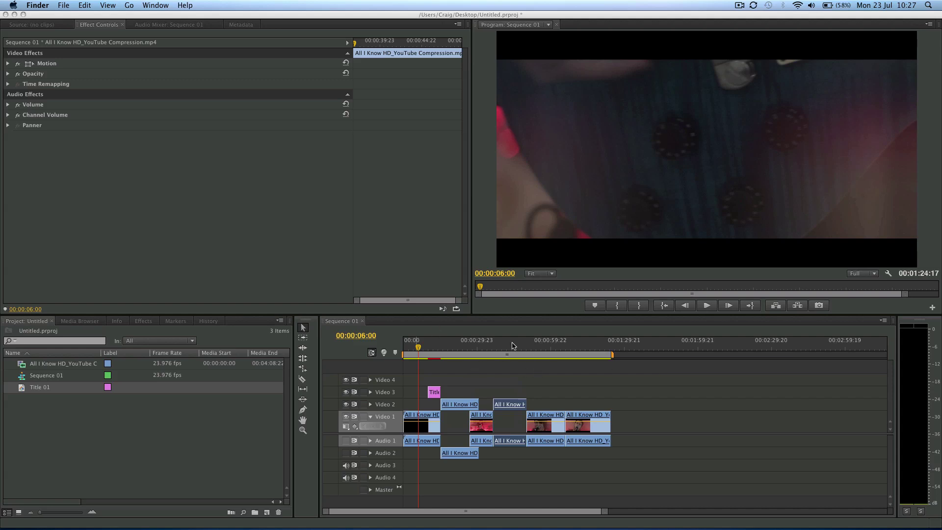
Play Sequence 01 from the timeline and stop playback at 00:00:36:07
left_click(424, 350)
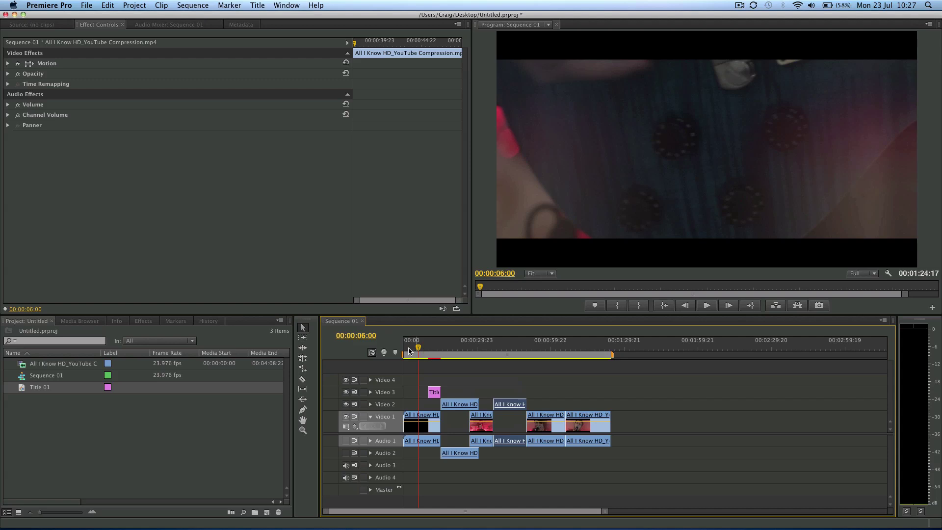
left_click(420, 347)
key("space")
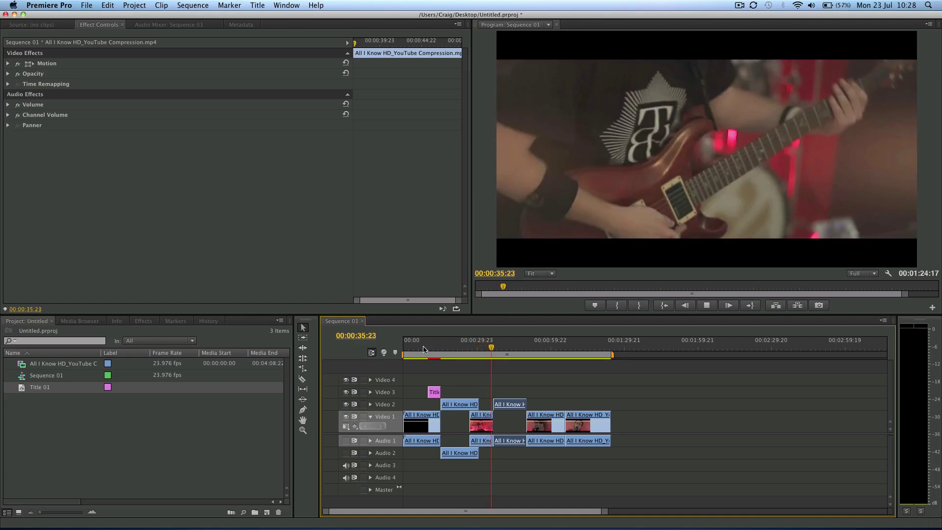
key("space")
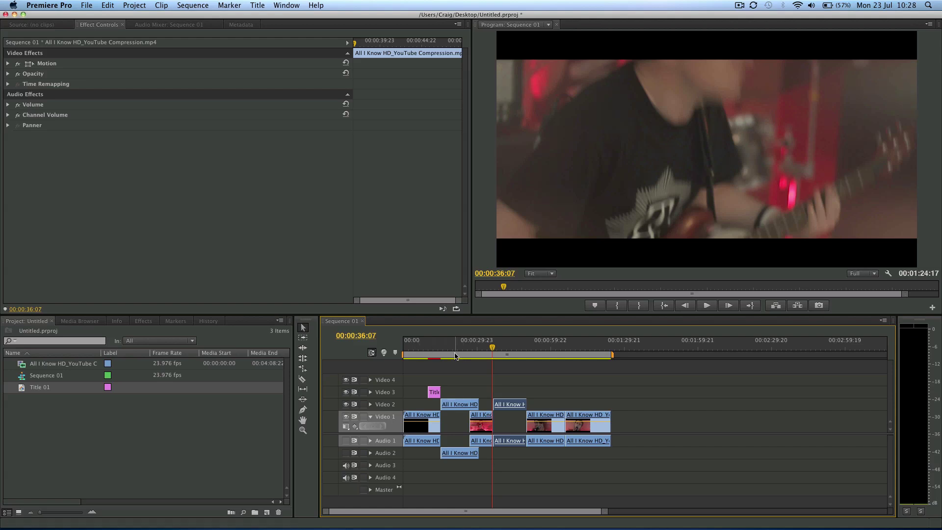
Open the Export Settings dialog for Sequence 01 through File > Export > Media
left_click(87, 6)
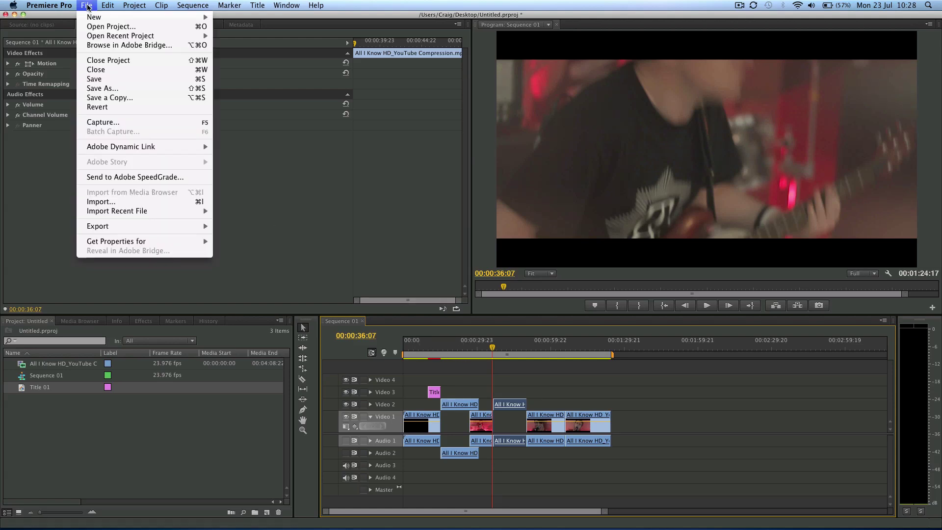
mouse_move(164, 231)
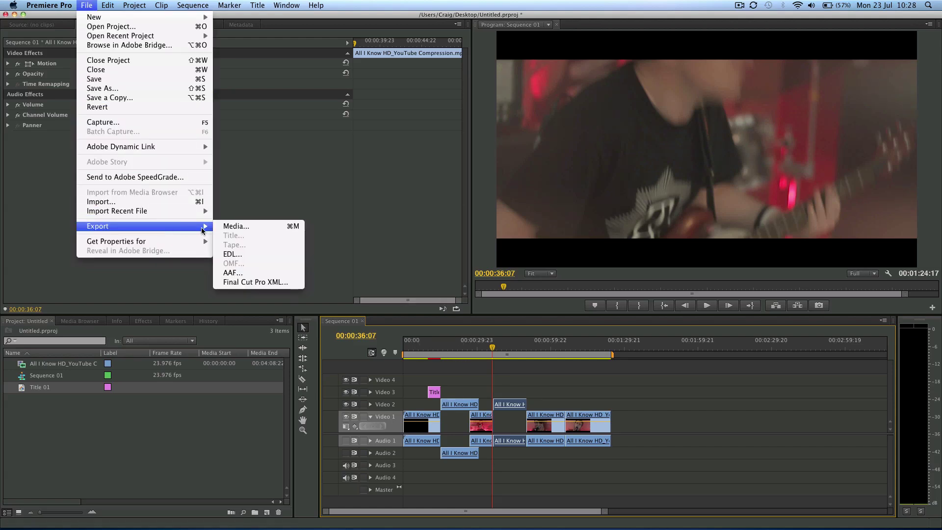
left_click(230, 226)
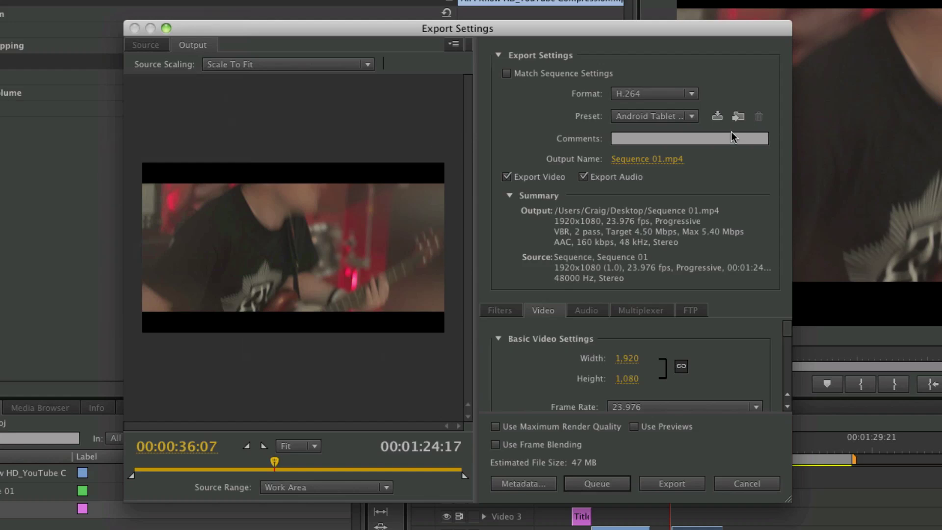
left_click(650, 94)
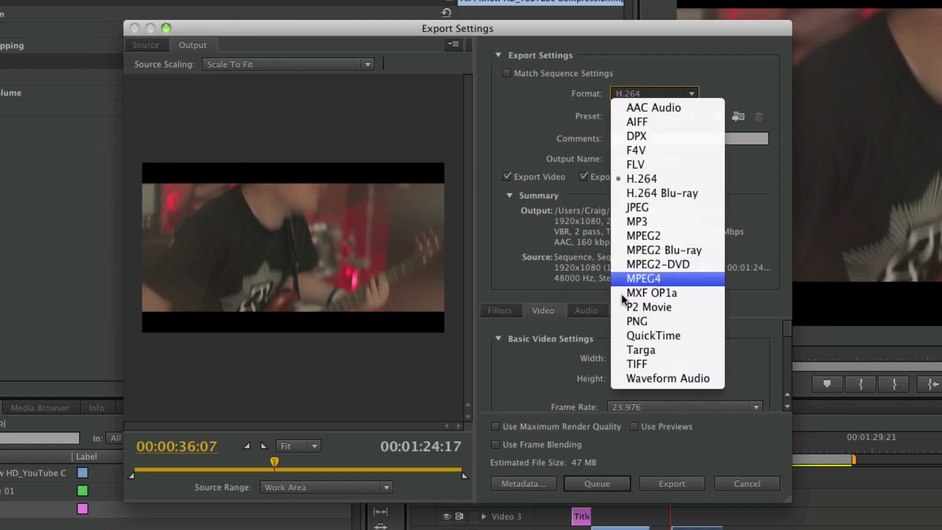
left_click(643, 338)
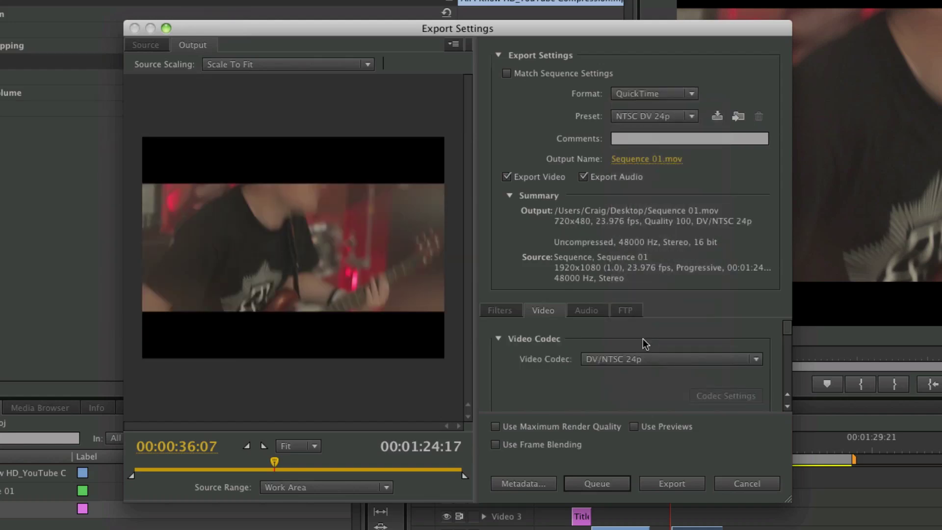
left_click(638, 93)
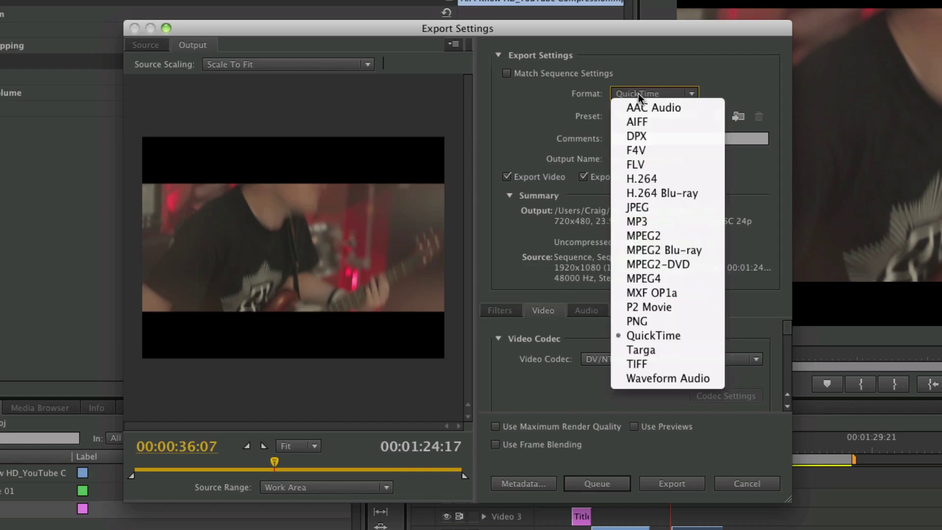
left_click(637, 179)
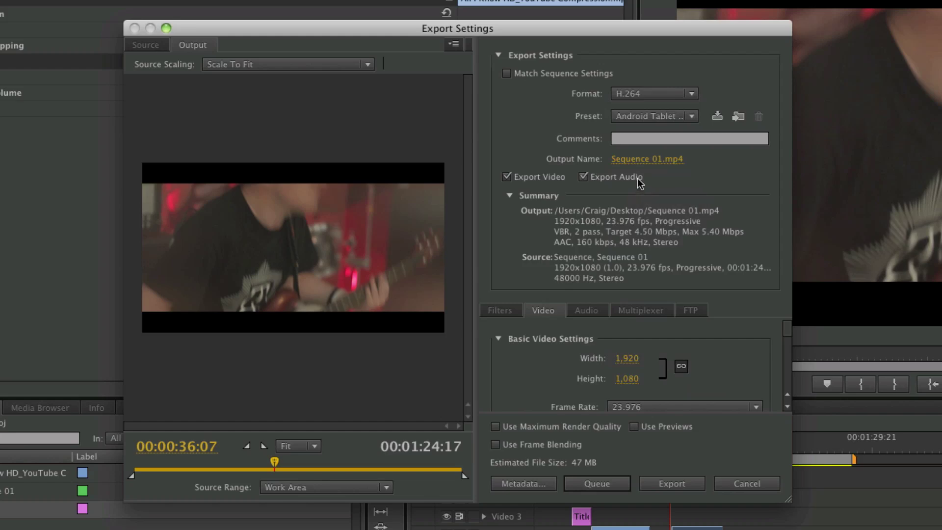
Choose the YouTube HD 1080p 23.976 export preset, giving 8 Mbps VBR and 320 kbps AAC
left_click(674, 120)
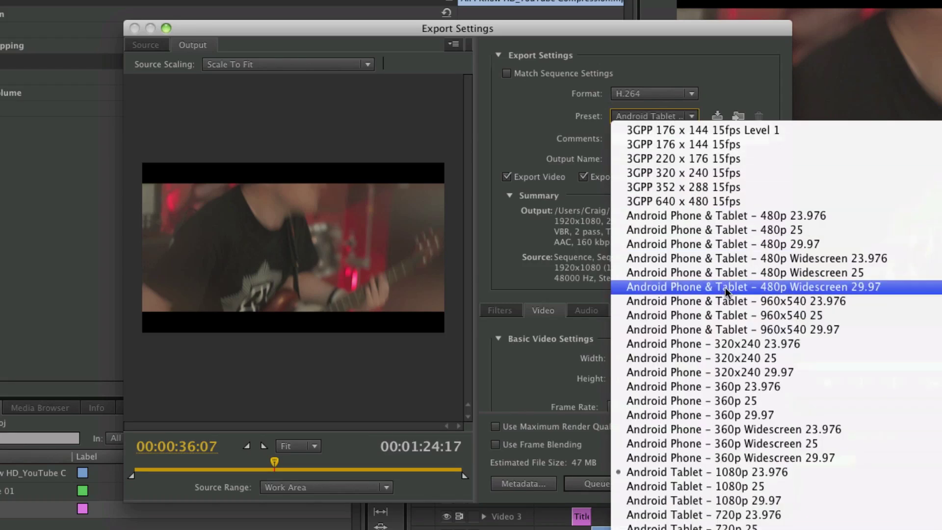
scroll(725, 288, "down", 6)
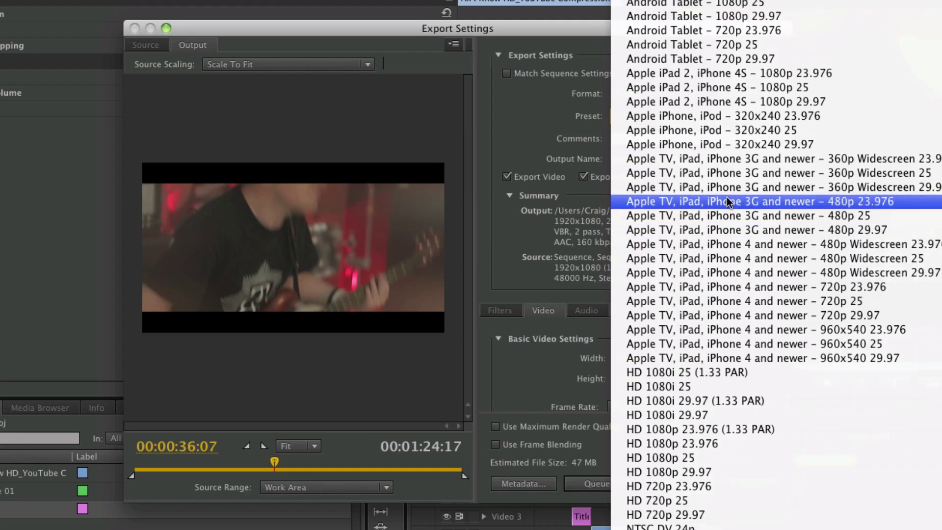
scroll(727, 311, "down", 8)
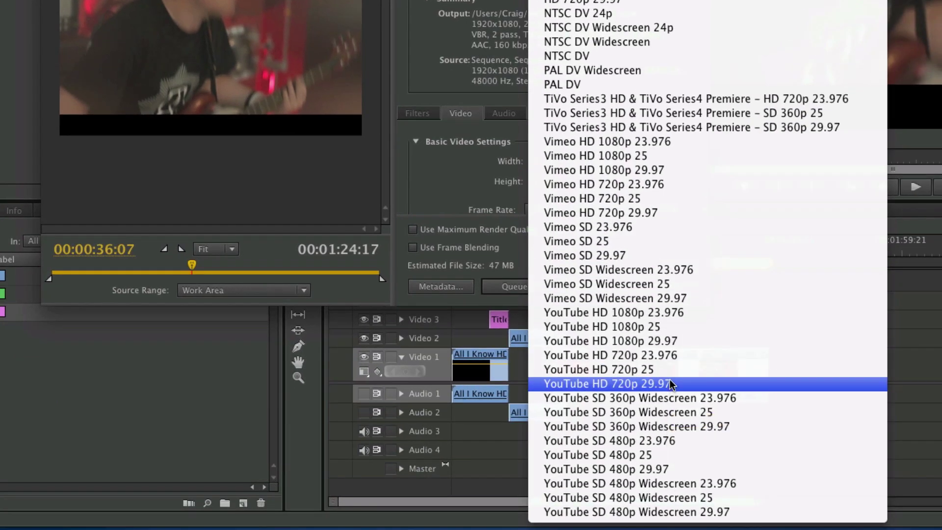
left_click(650, 314)
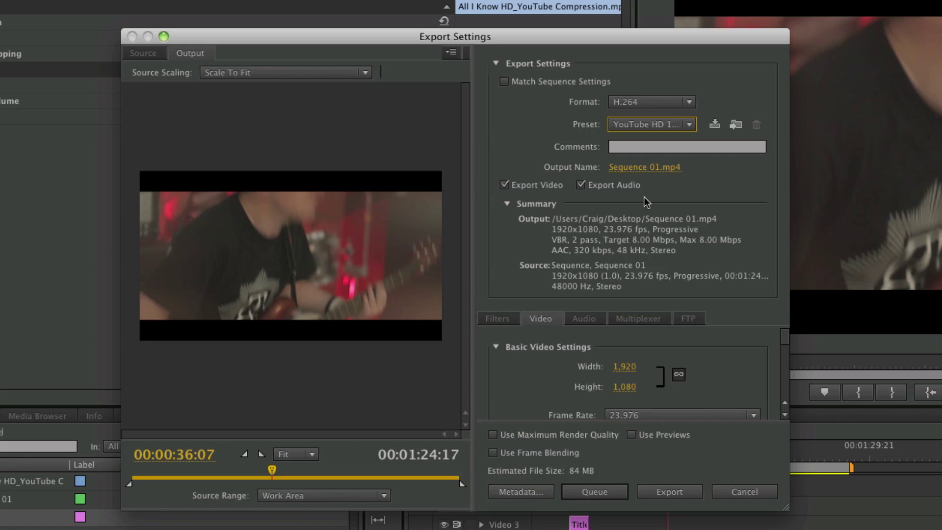
left_click(648, 125)
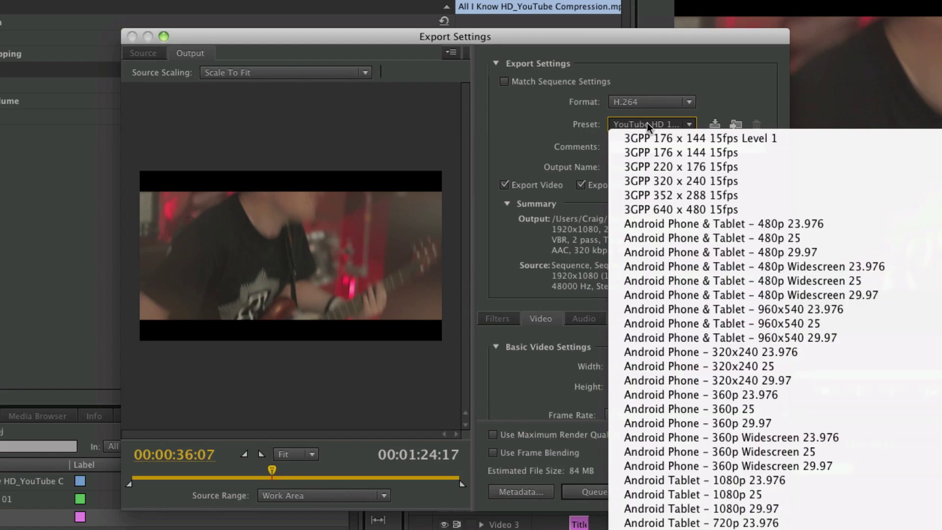
scroll(712, 442, "down", 10)
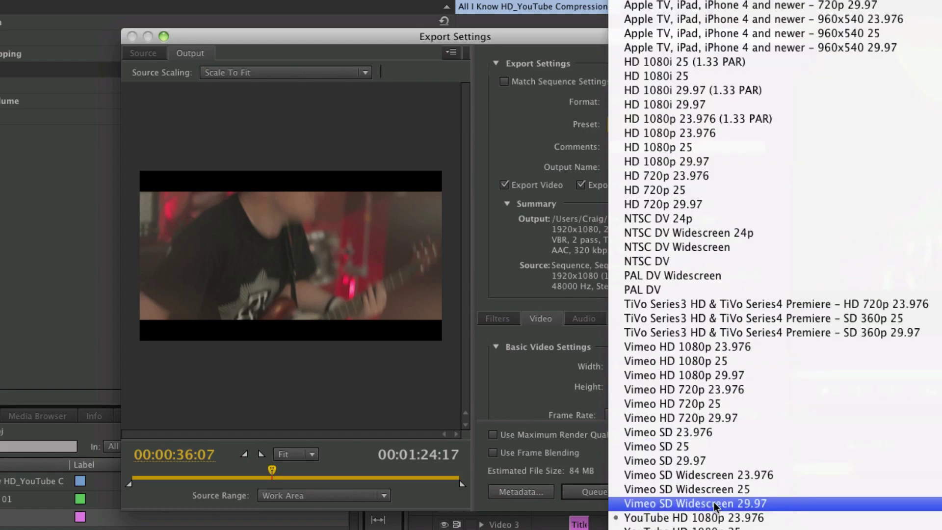
left_click(713, 519)
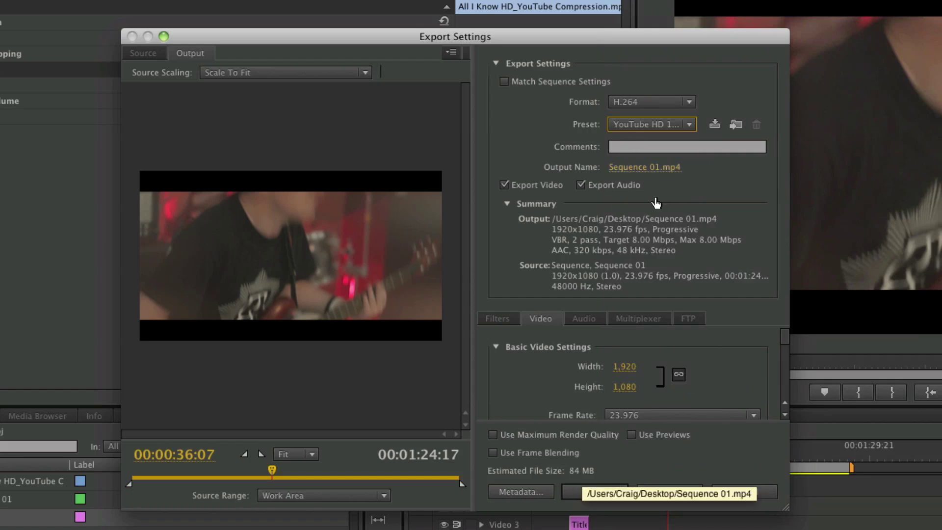
left_click(640, 102)
left_click(638, 102)
left_click(636, 125)
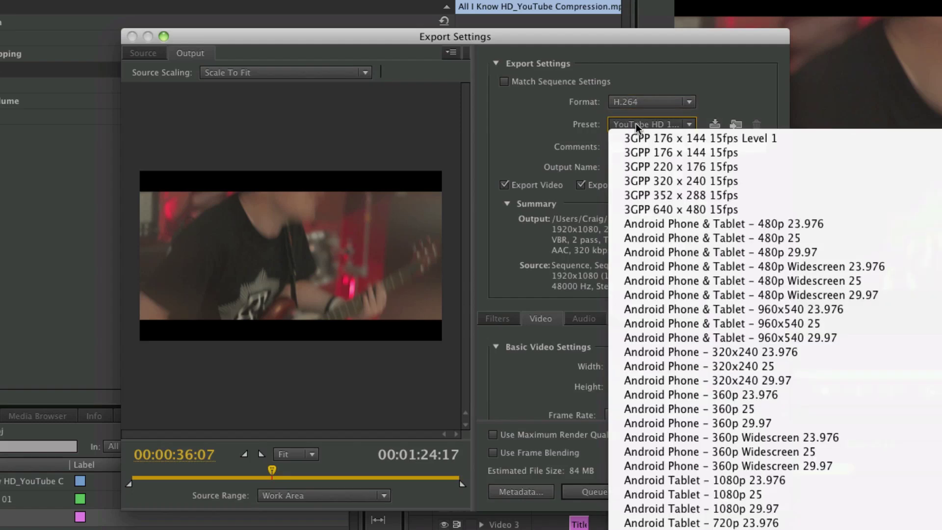
left_click(636, 124)
left_click(637, 322)
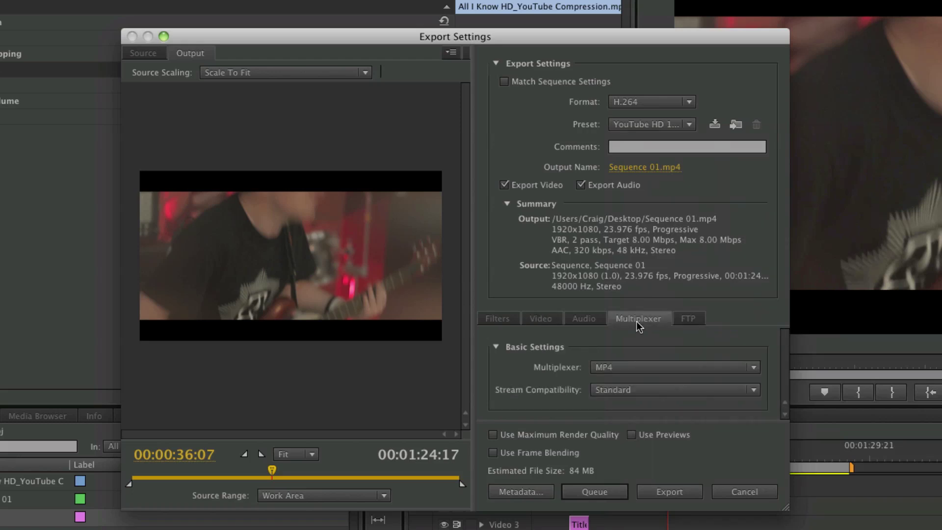
left_click(640, 364)
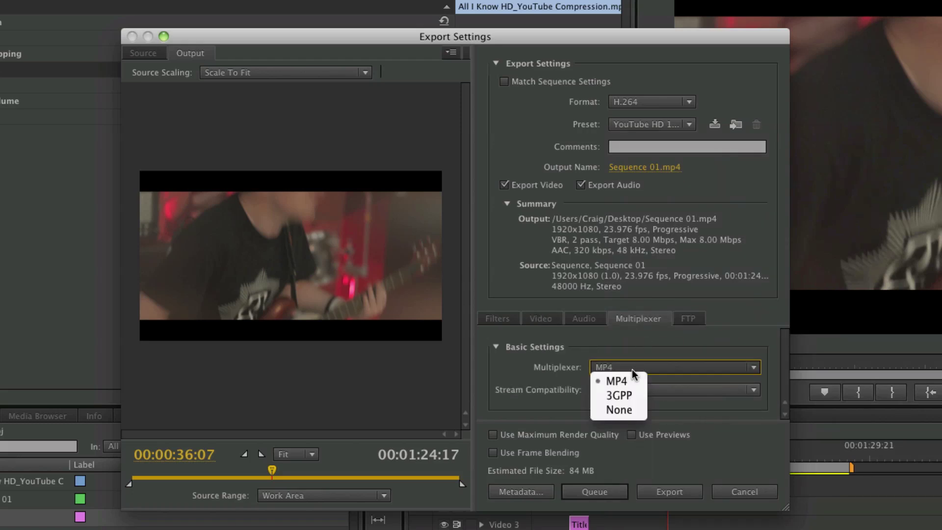
left_click(626, 379)
left_click(623, 390)
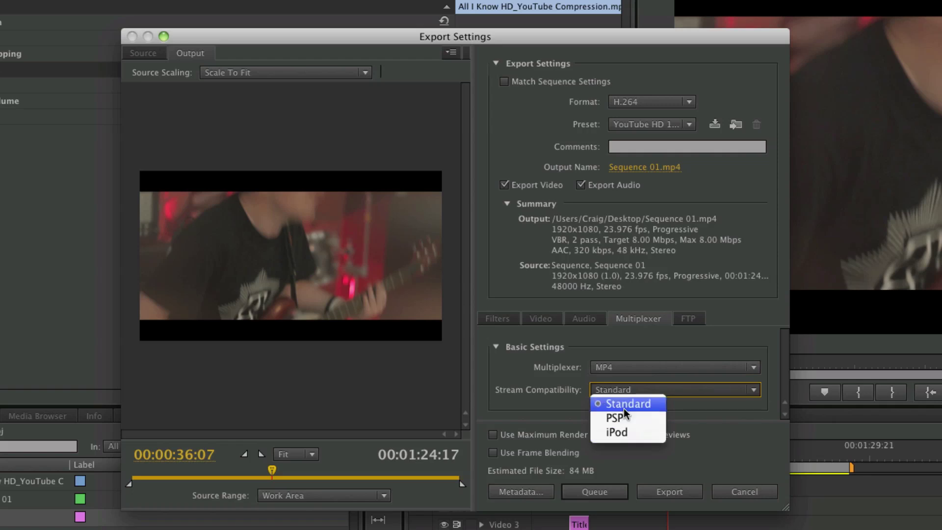
left_click(626, 403)
Change the H.264 Level to 5.1 in the Video settings
left_click(546, 318)
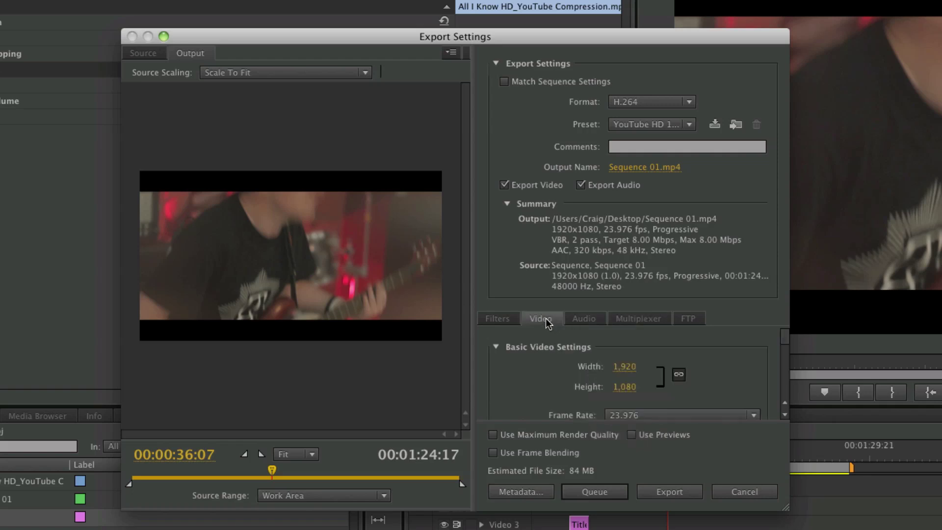
scroll(768, 379, "down", 8)
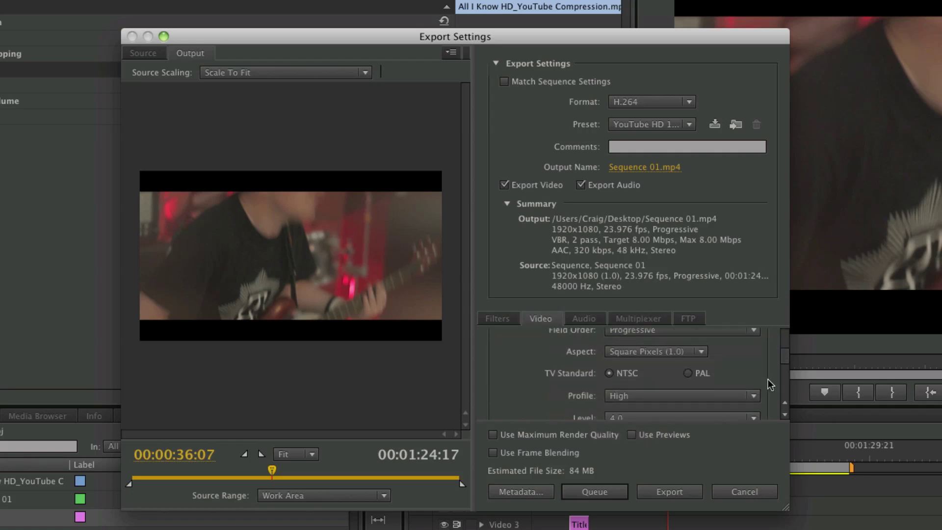
left_click(740, 346)
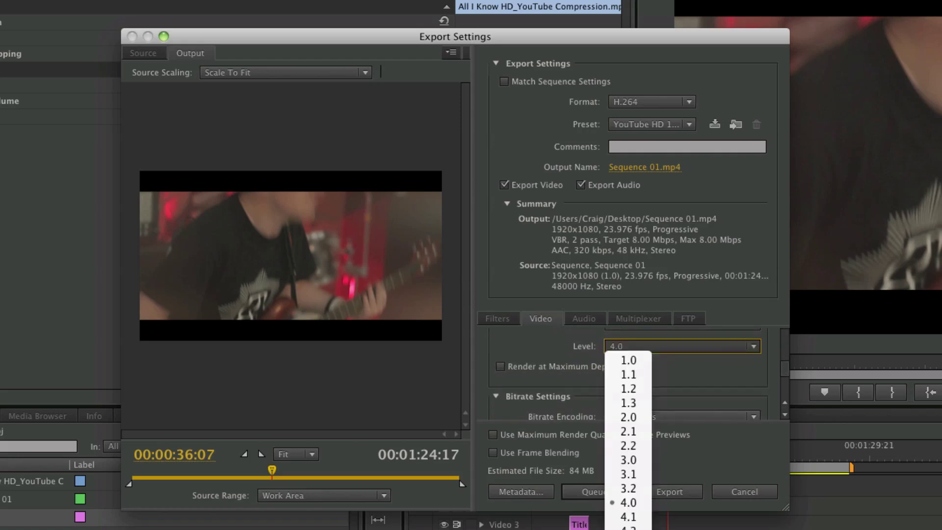
left_click(629, 523)
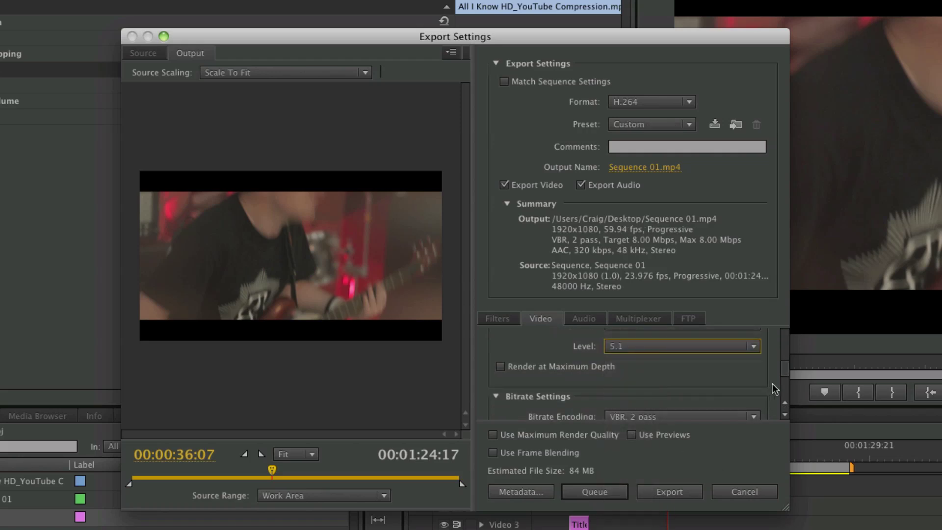
scroll(774, 389, "up", 3)
scroll(774, 389, "up", 4)
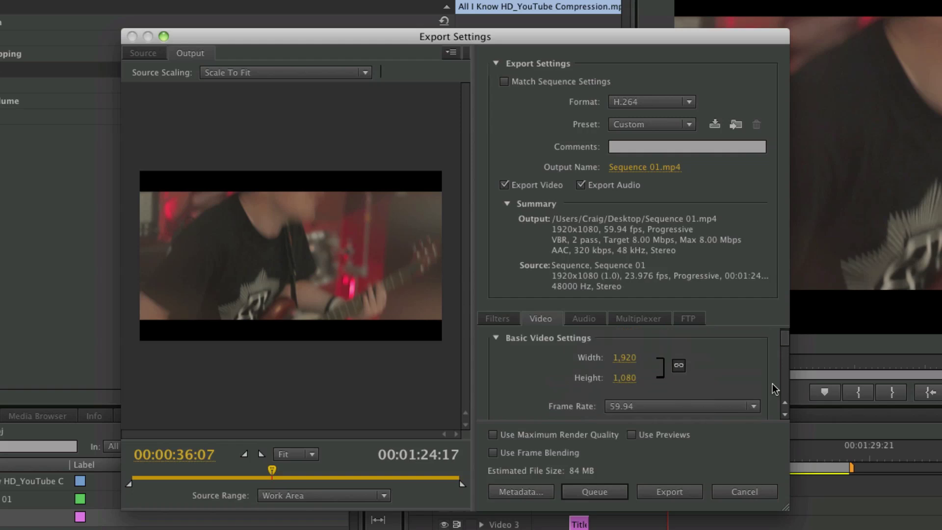
scroll(774, 389, "down", 3)
scroll(774, 385, "up", 2)
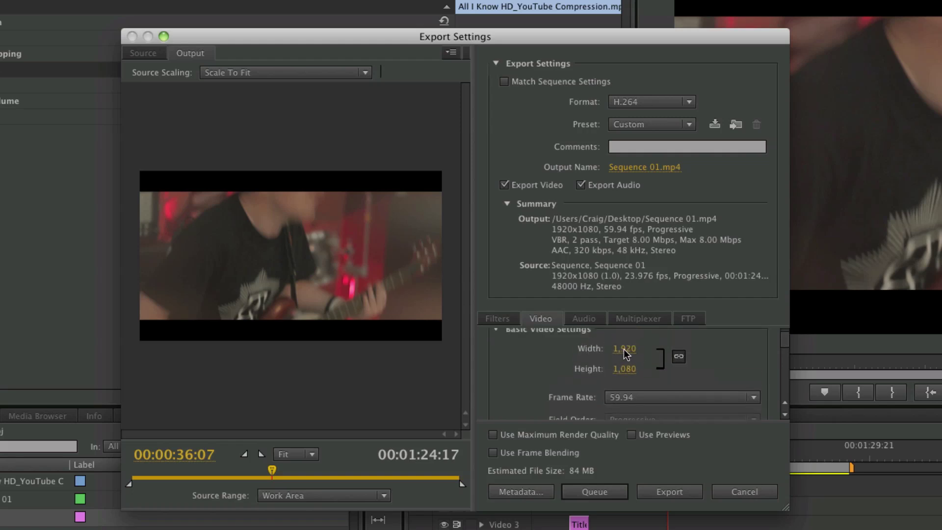
Set the export frame rate back to 23.976 fps
left_click(744, 399)
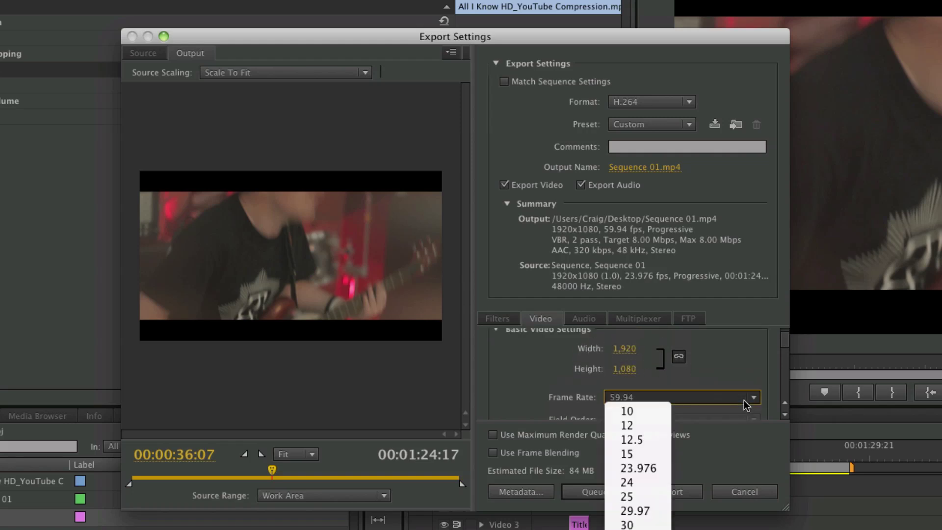
left_click(640, 469)
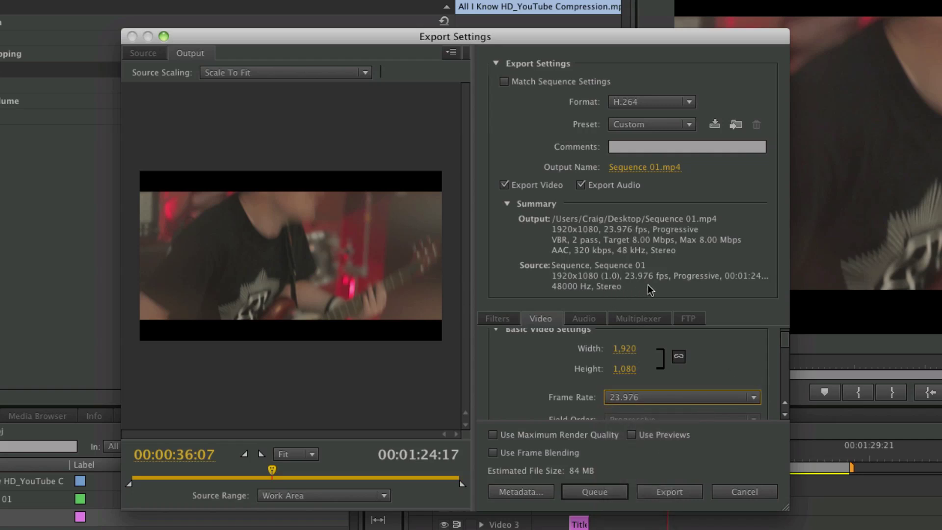
scroll(775, 361, "down", 3)
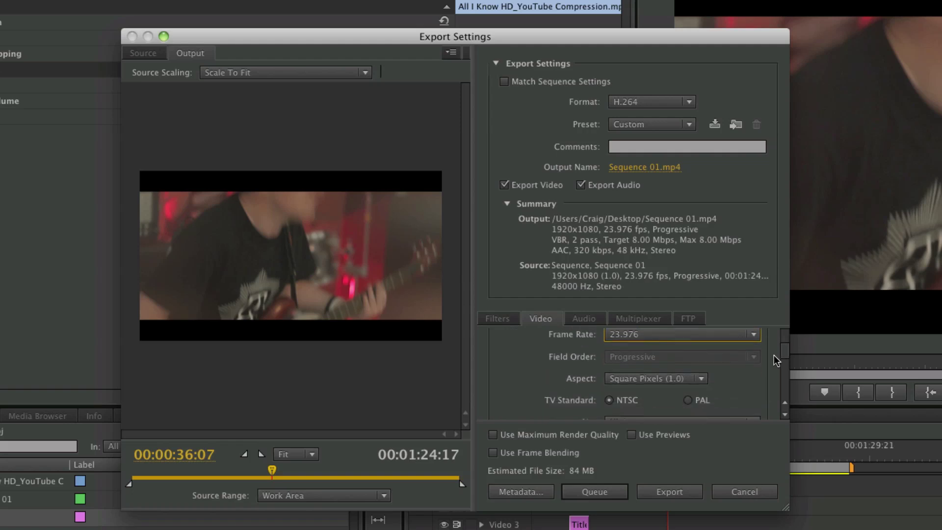
Use Square Pixels (1.0) aspect, PAL TV Standard, and a 23.976 fps frame rate
left_click(681, 377)
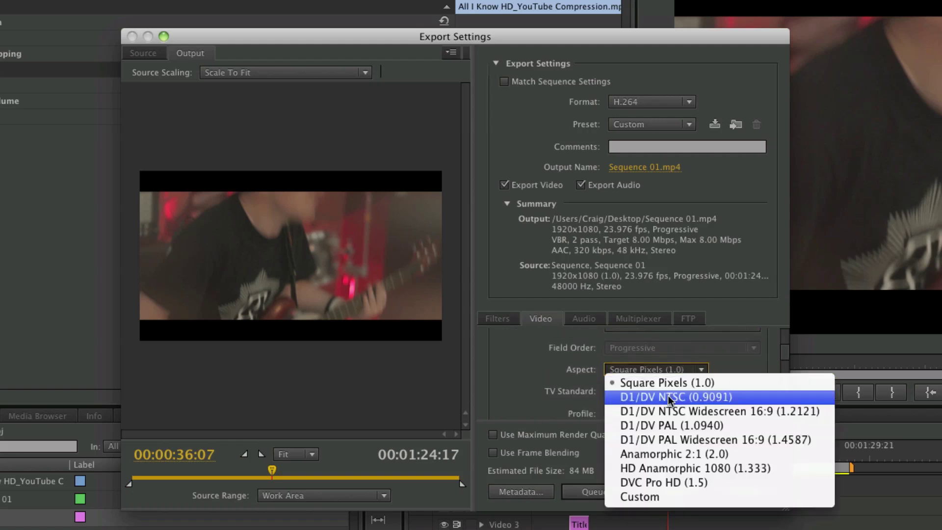
left_click(670, 398)
left_click(674, 368)
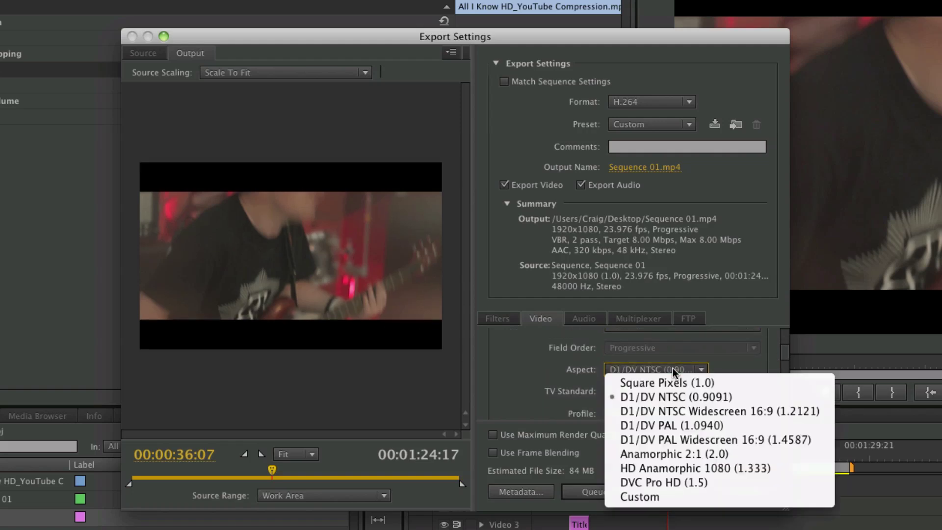
left_click(650, 383)
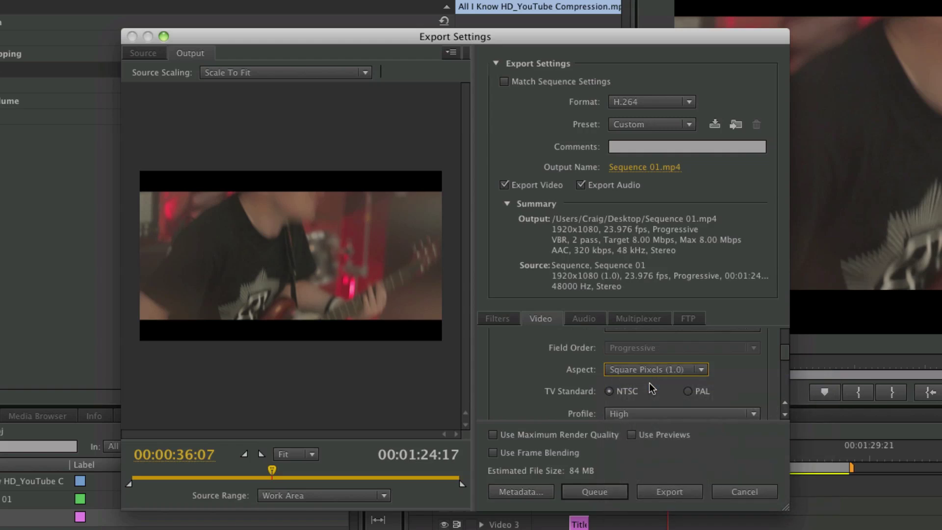
left_click(689, 392)
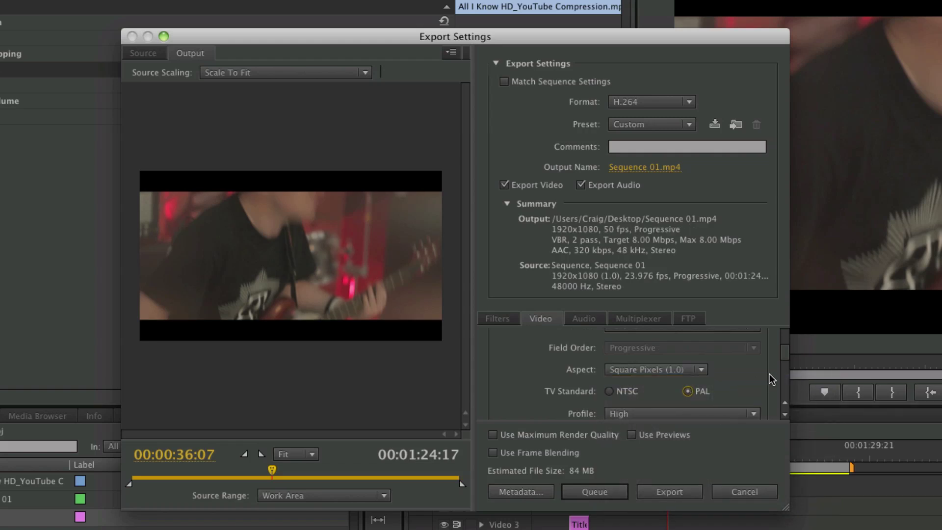
scroll(769, 374, "up", 3)
left_click(732, 392)
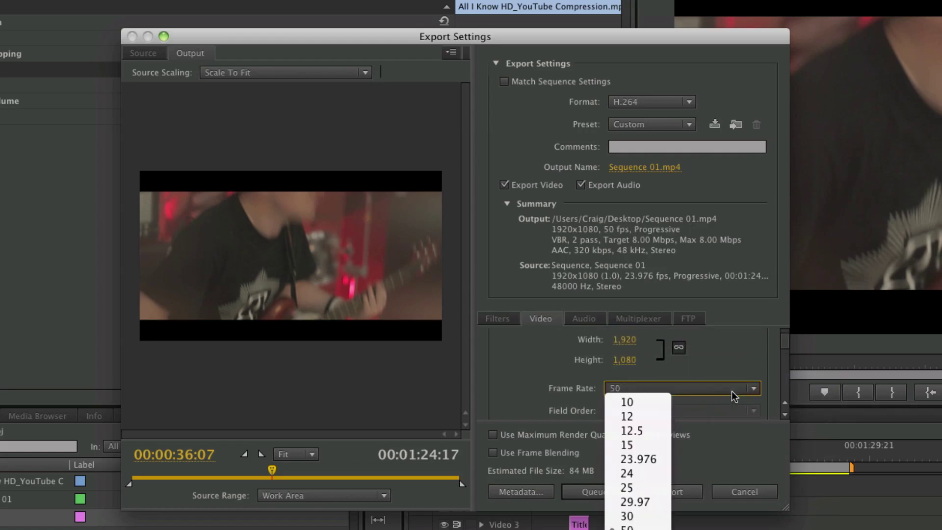
left_click(644, 461)
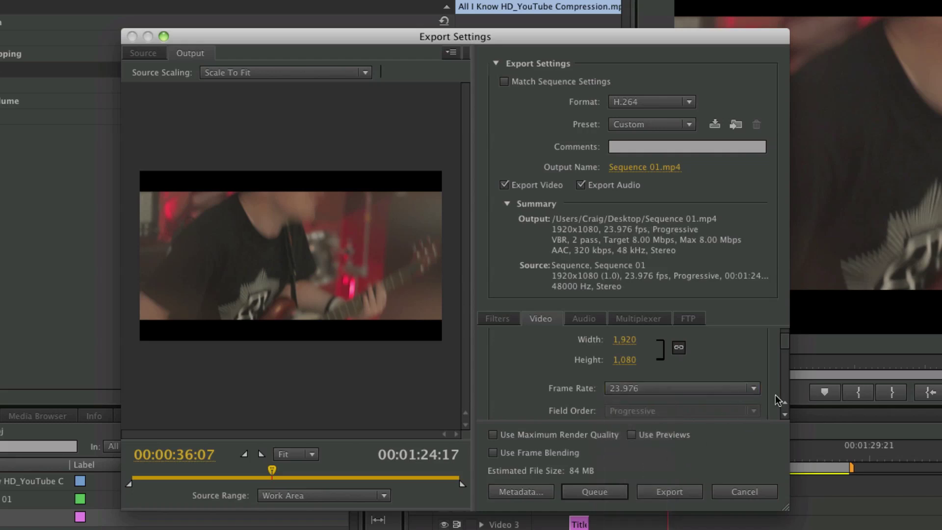
scroll(778, 398, "down", 5)
scroll(778, 399, "down", 6)
Set Target Bitrate to 10 Mbps so Maximum Bitrate also reads 10, estimating 104 MB
scroll(778, 400, "down", 2)
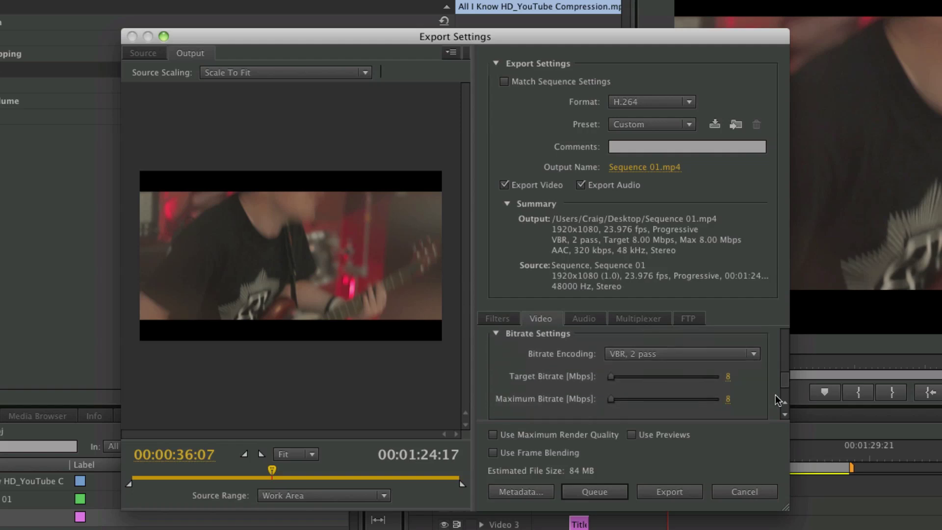
left_click(728, 377)
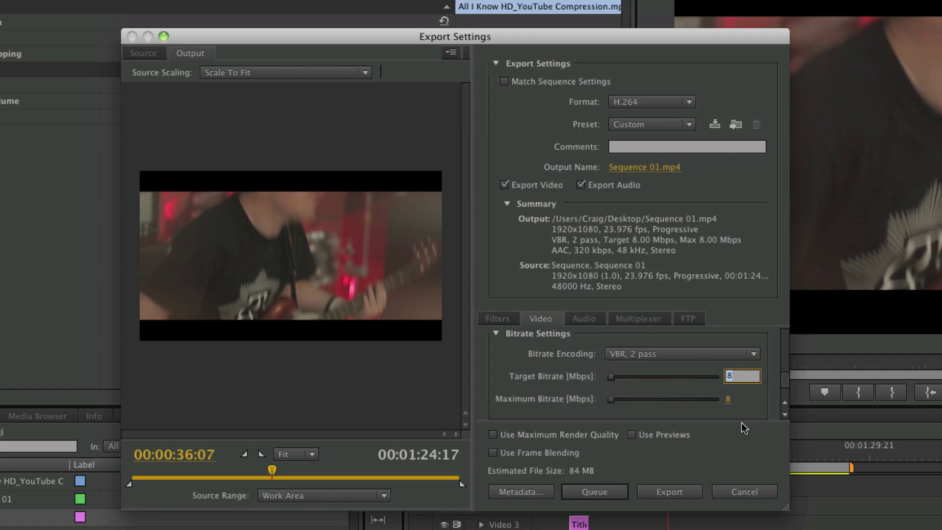
type("5")
key("Return")
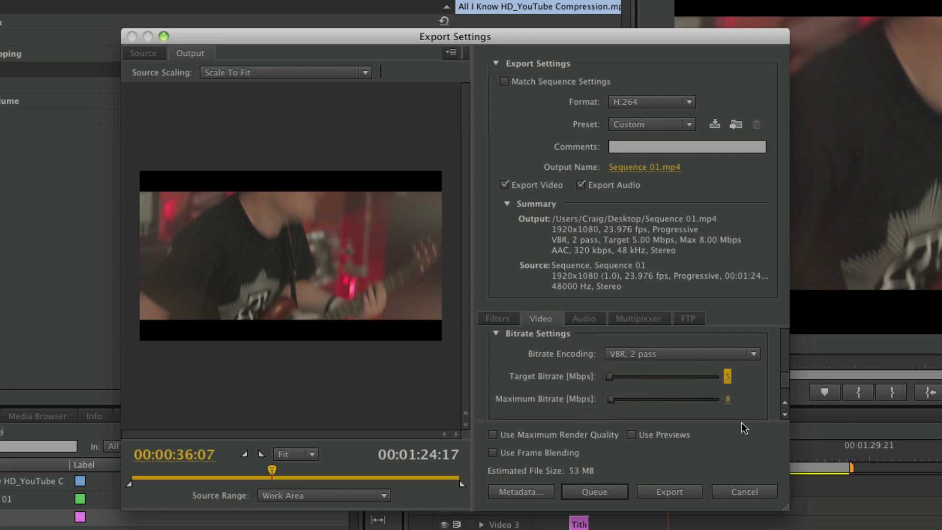
left_click(729, 400)
left_click(728, 377)
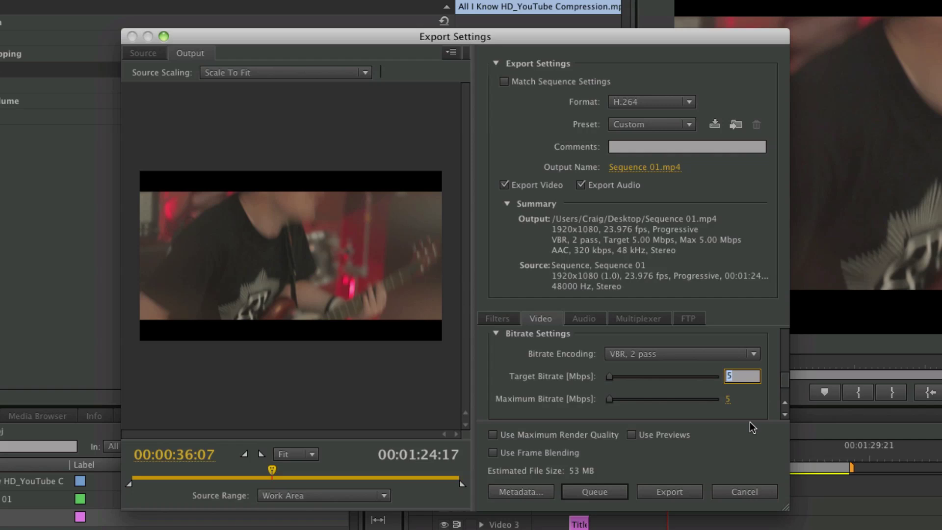
type("10")
key("Return")
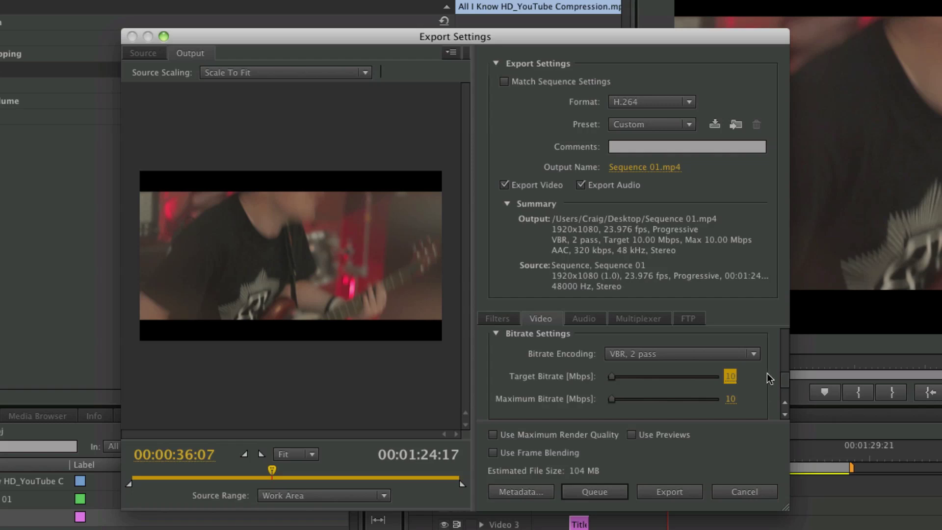
scroll(776, 379, "down", 5)
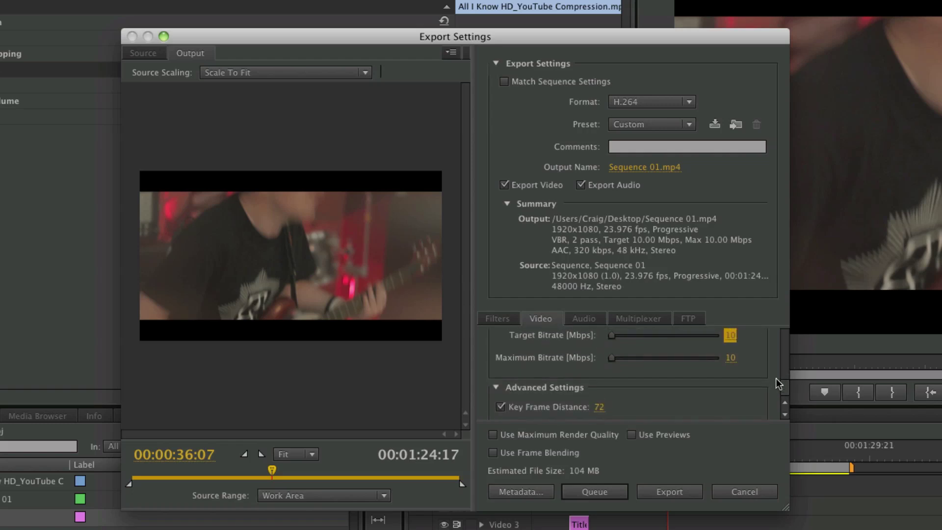
Set both Target and Maximum Bitrate to 5 Mbps, dropping the estimate to 53 MB
left_click(575, 319)
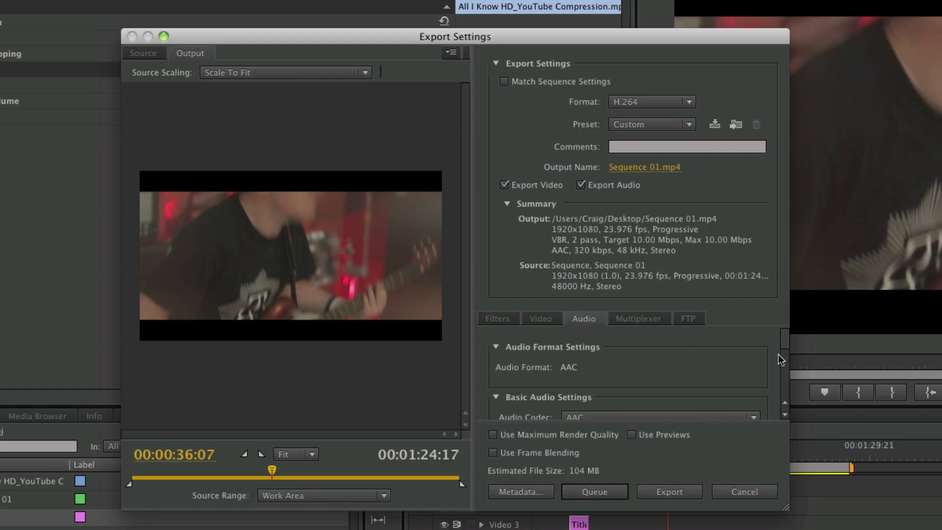
scroll(780, 354, "down", 2)
left_click(525, 322)
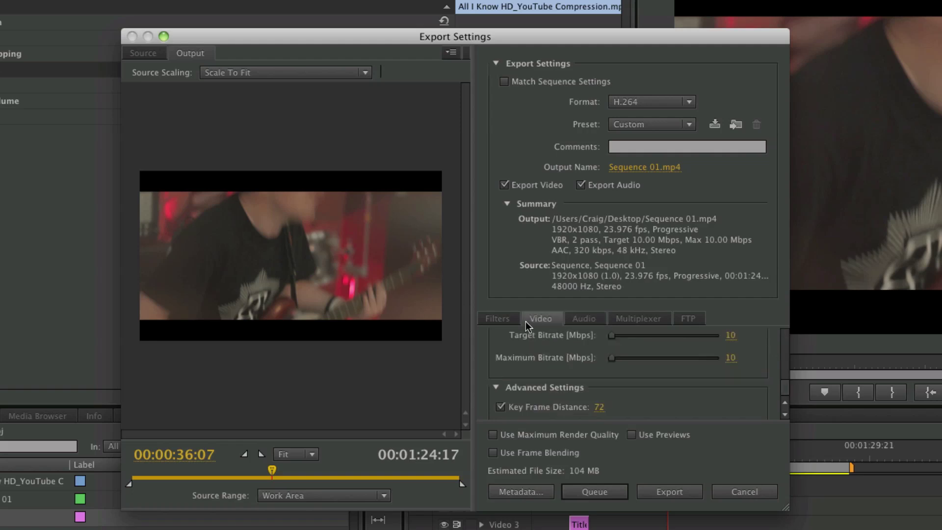
left_click(731, 359)
left_click(730, 336)
type("5")
key("Return")
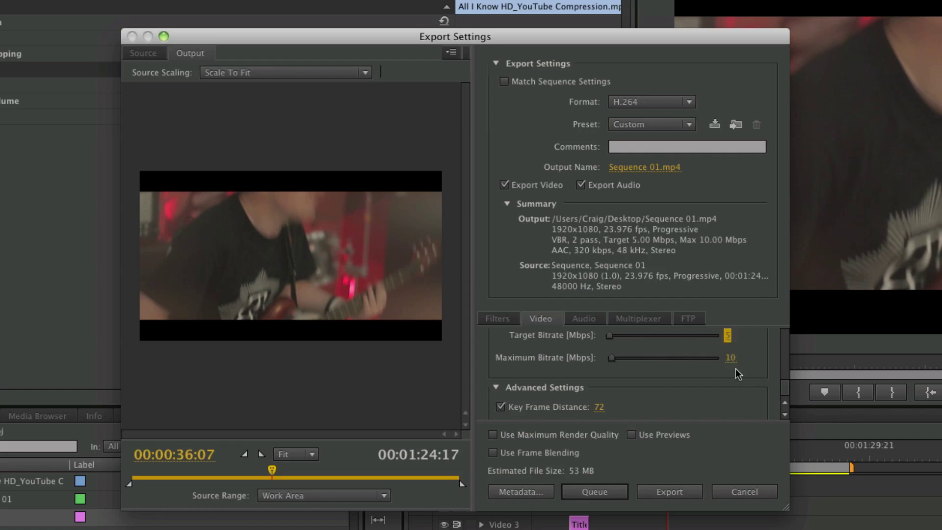
left_click(730, 358)
type("5")
key("Return")
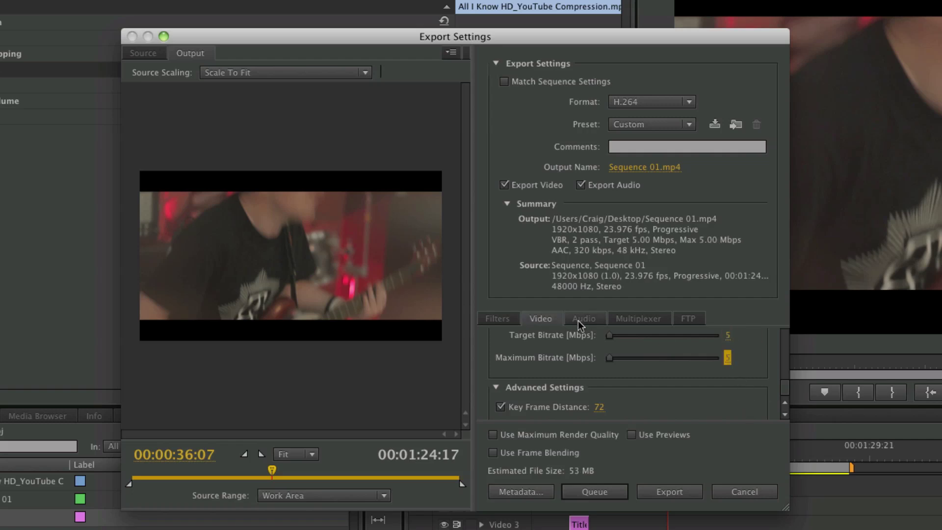
Review the AAC audio bitrate options, leaving the bitrate at 320 kbps
left_click(584, 324)
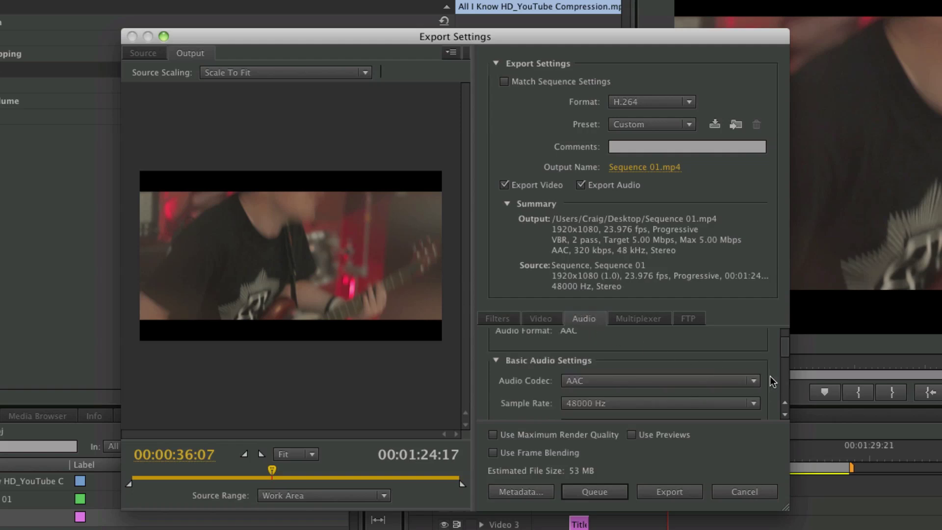
scroll(773, 382, "down", 3)
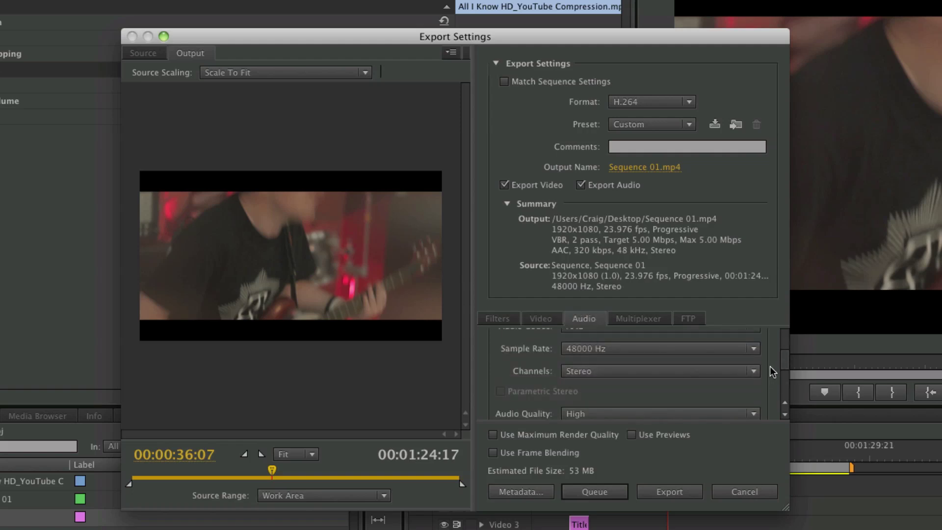
scroll(773, 368, "down", 4)
left_click(726, 391)
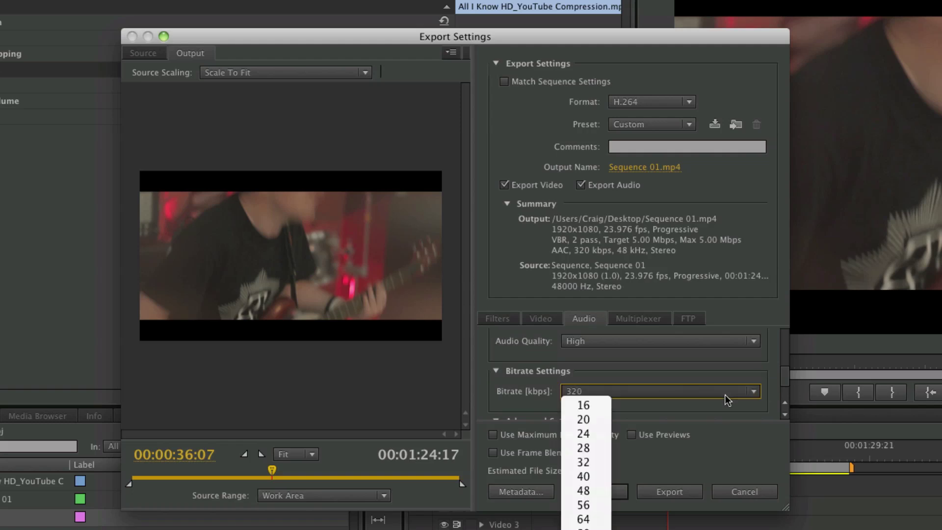
key("Escape")
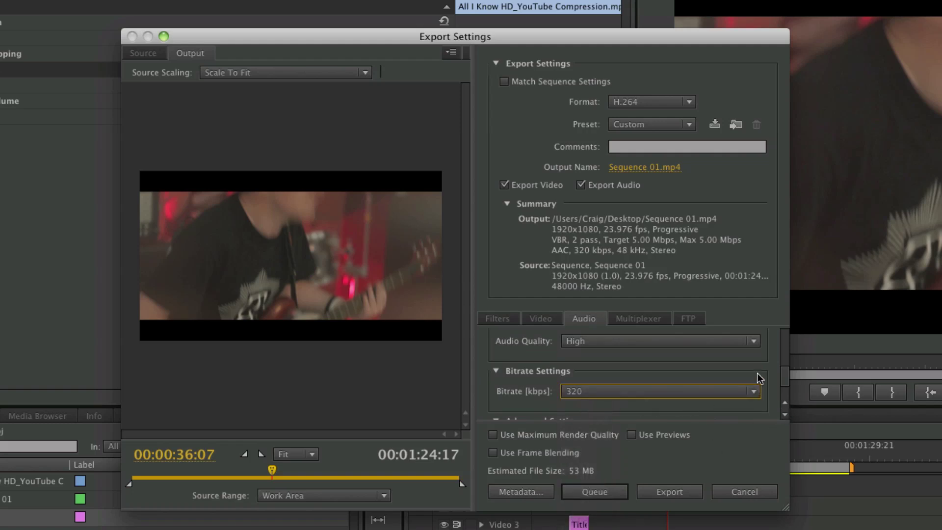
left_click(636, 319)
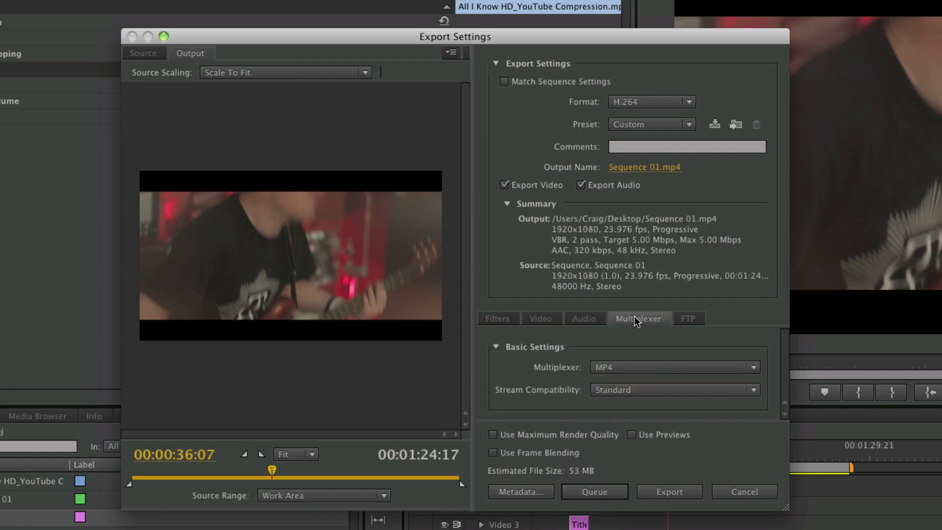
left_click(541, 319)
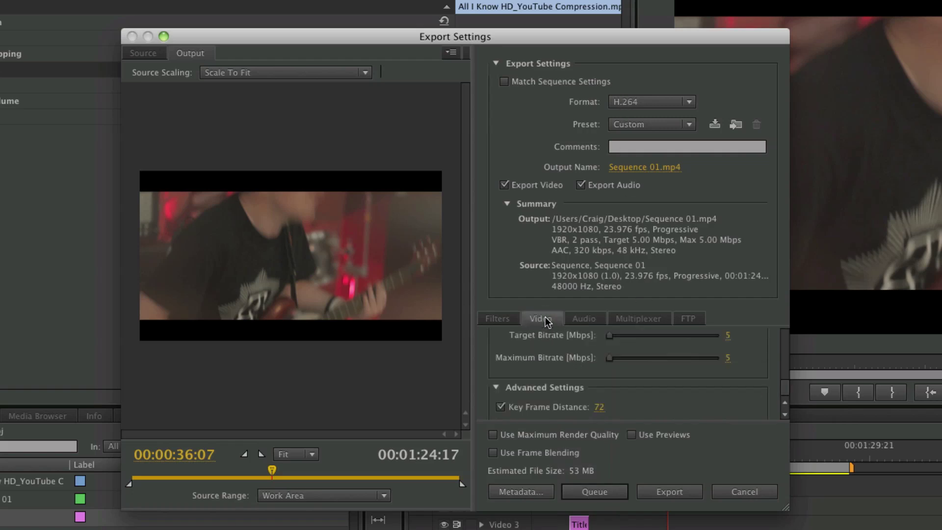
scroll(773, 382, "up", 1)
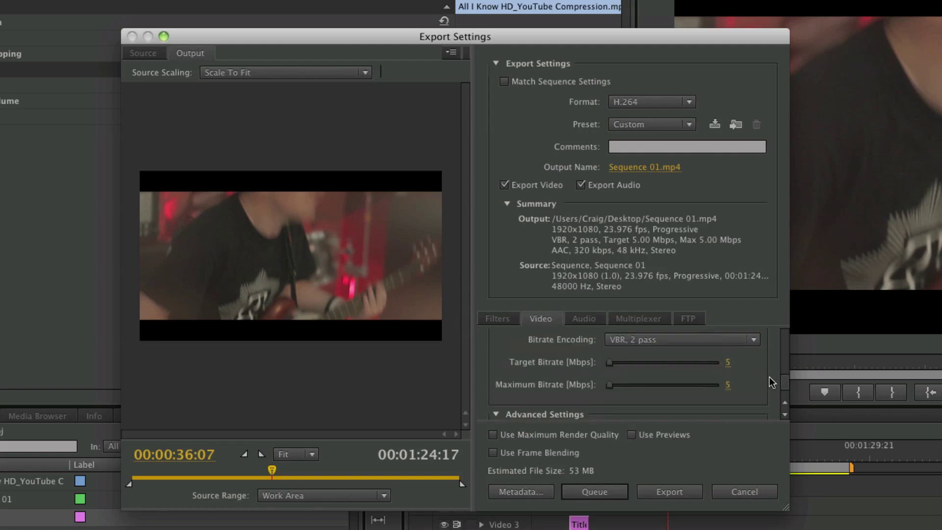
scroll(778, 377, "up", 5)
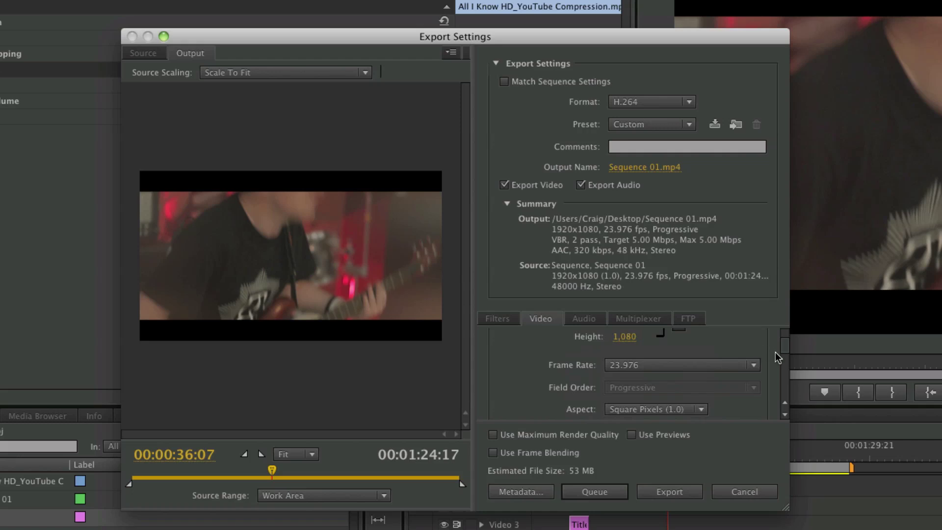
scroll(775, 352, "down", 3)
scroll(775, 351, "down", 3)
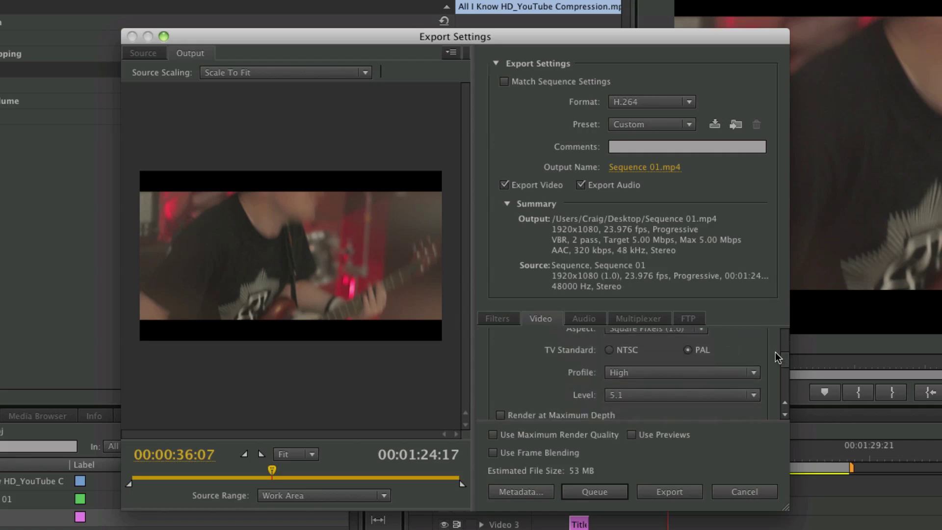
scroll(774, 377, "down", 2)
left_click(593, 320)
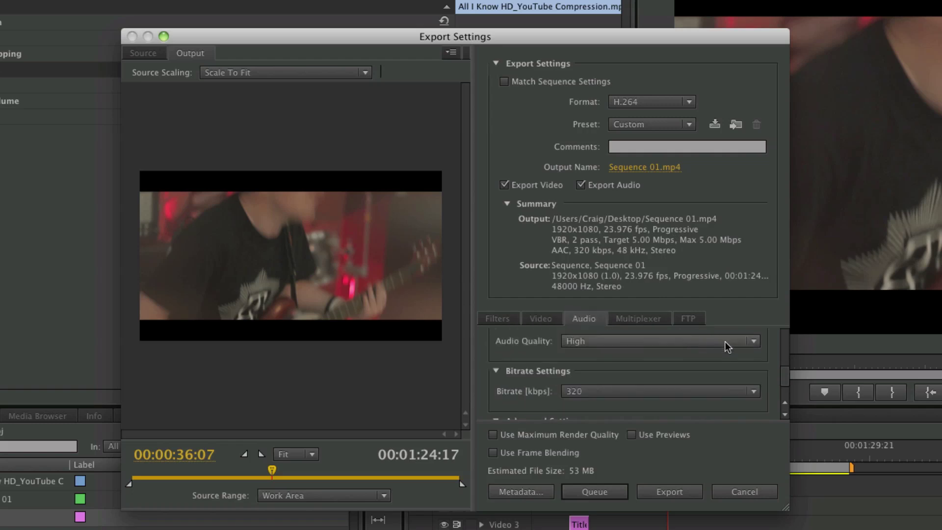
scroll(768, 364, "up", 2)
scroll(768, 369, "up", 2)
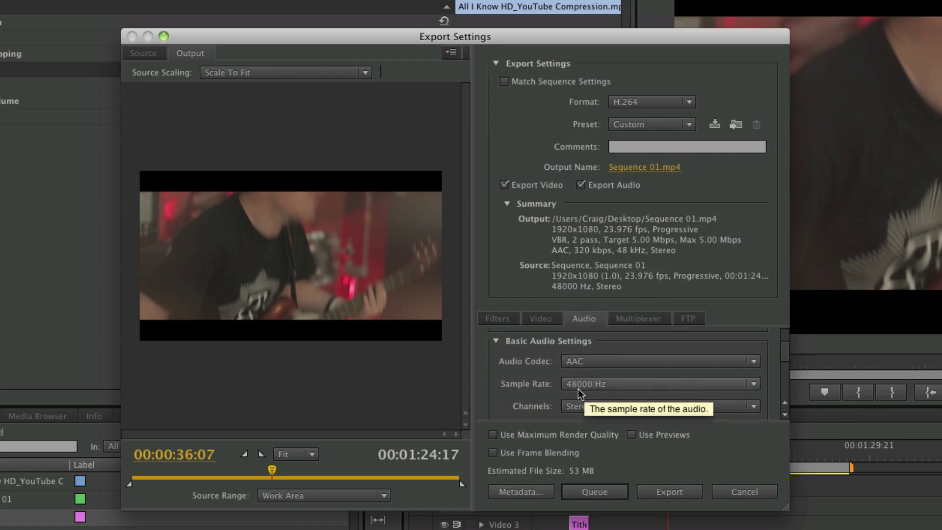
scroll(776, 378, "down", 5)
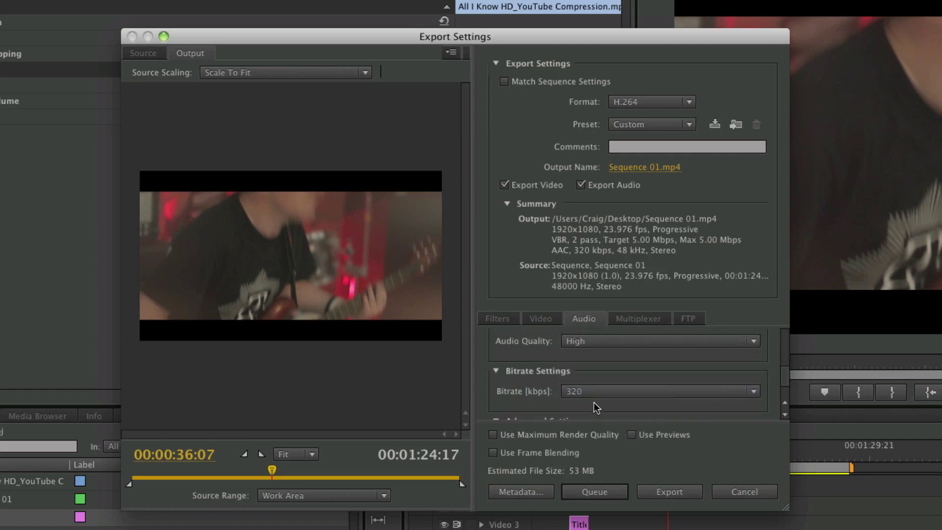
left_click(634, 341)
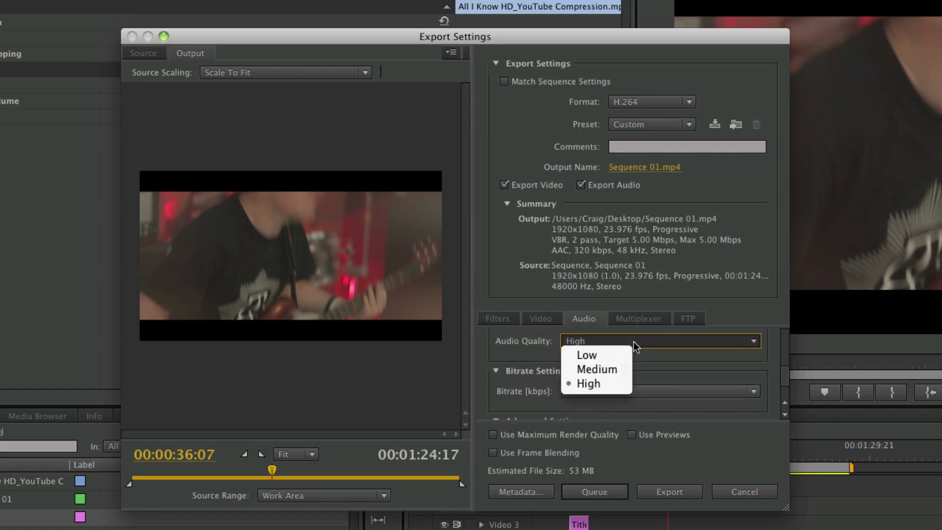
left_click(605, 387)
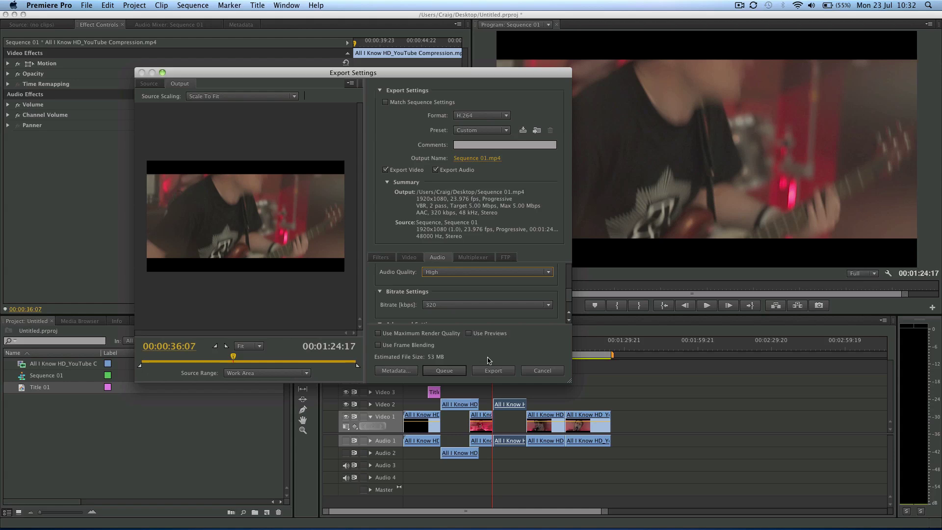
left_click(482, 130)
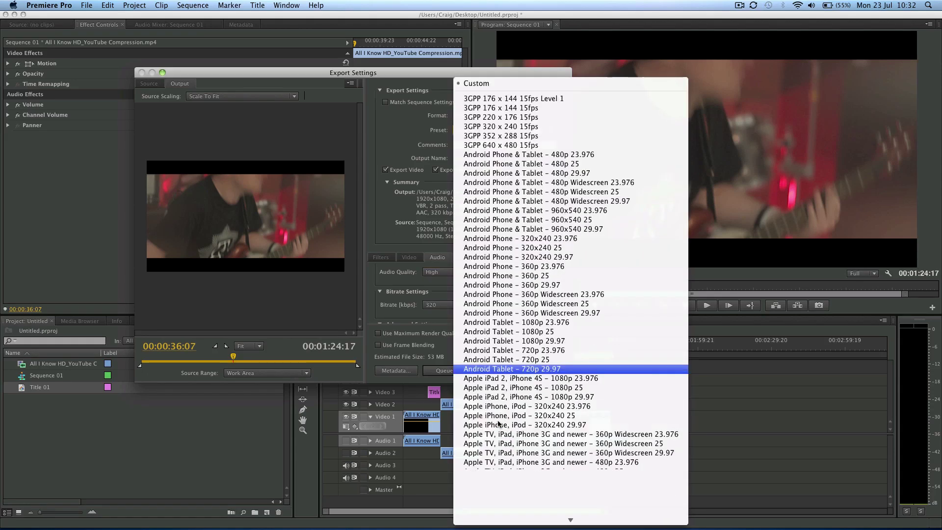
scroll(498, 423, "down", 10)
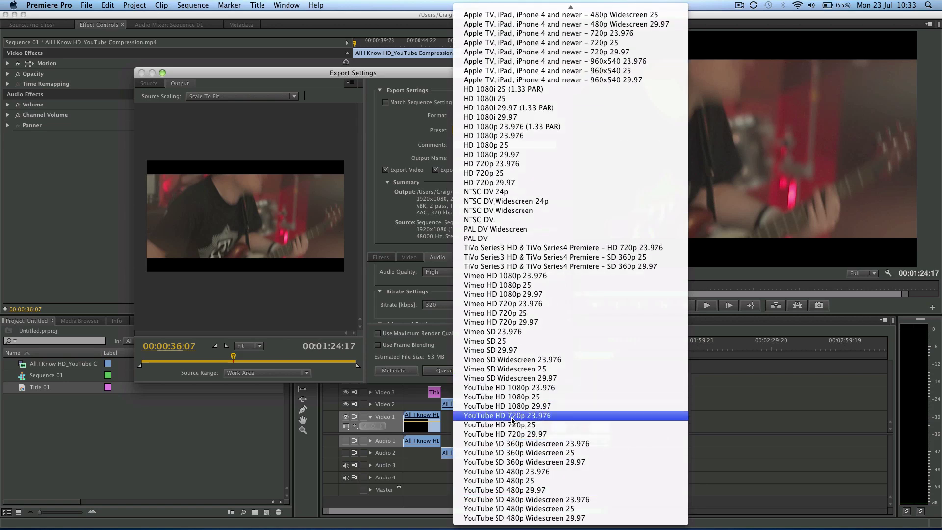
left_click(374, 314)
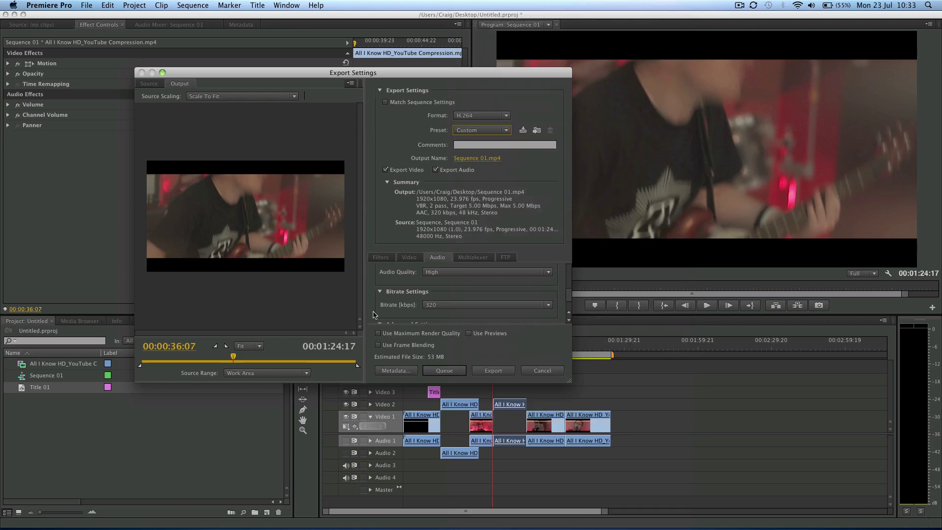